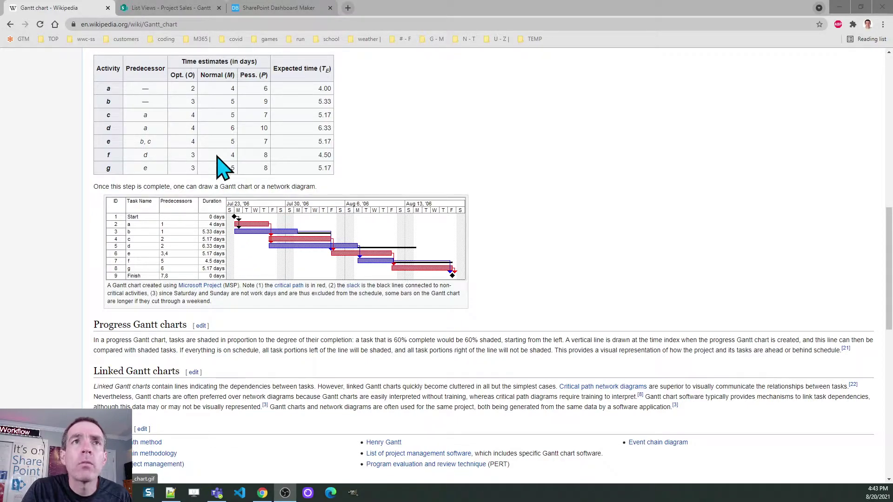
Step: Switch to the SharePoint Project Sales list showing project Start and End dates
left_click(165, 9)
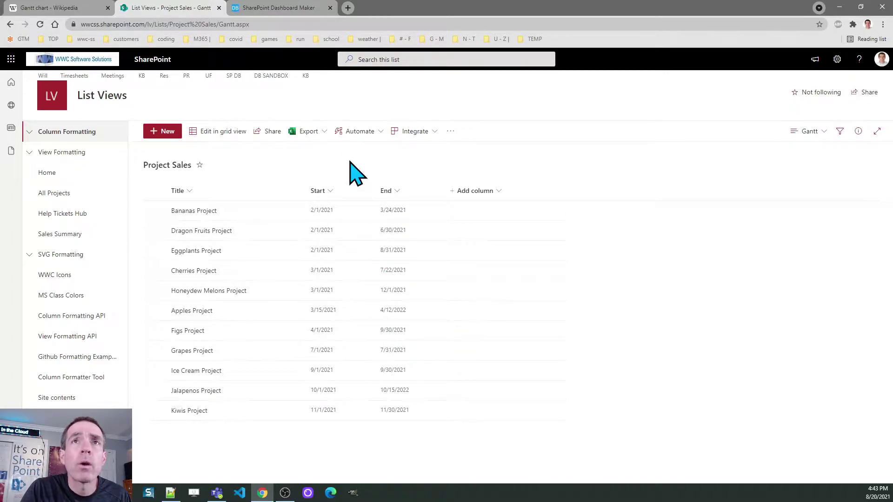
Step: In SharePoint Dashboard Maker, load the View - Chart / Gantt (All Rows) template
left_click(271, 11)
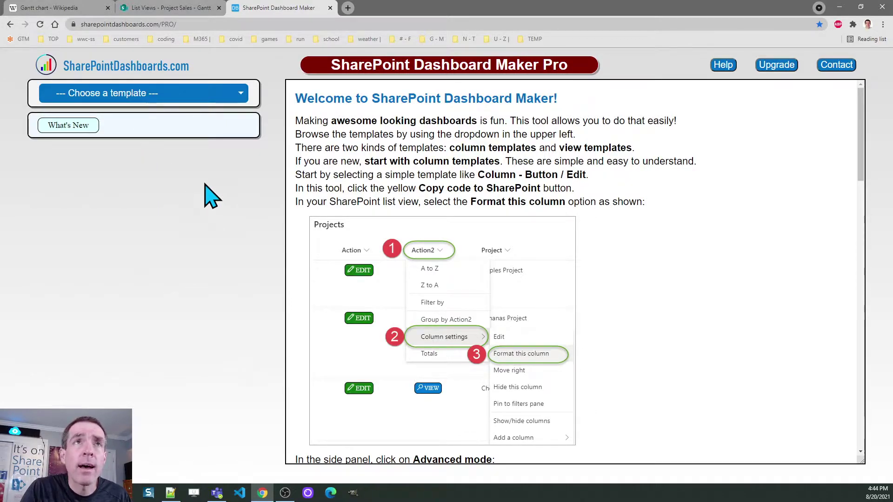
left_click(239, 96)
left_click_drag(244, 135, 250, 313)
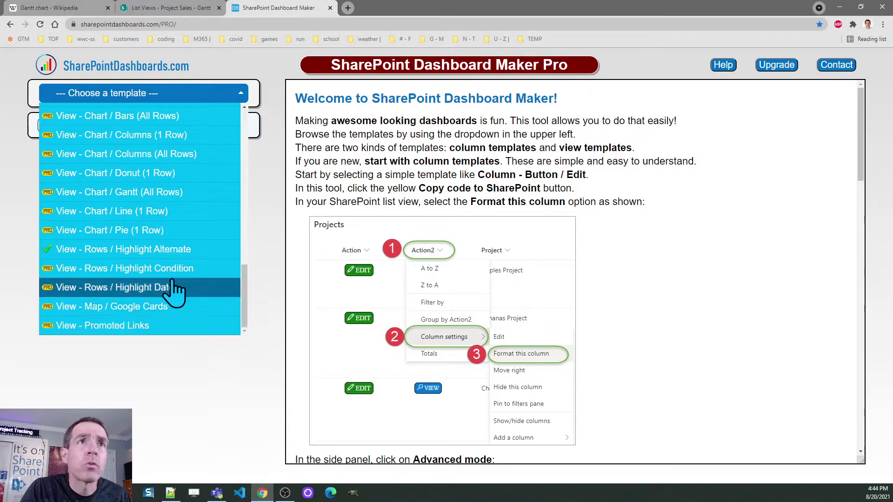
left_click(140, 196)
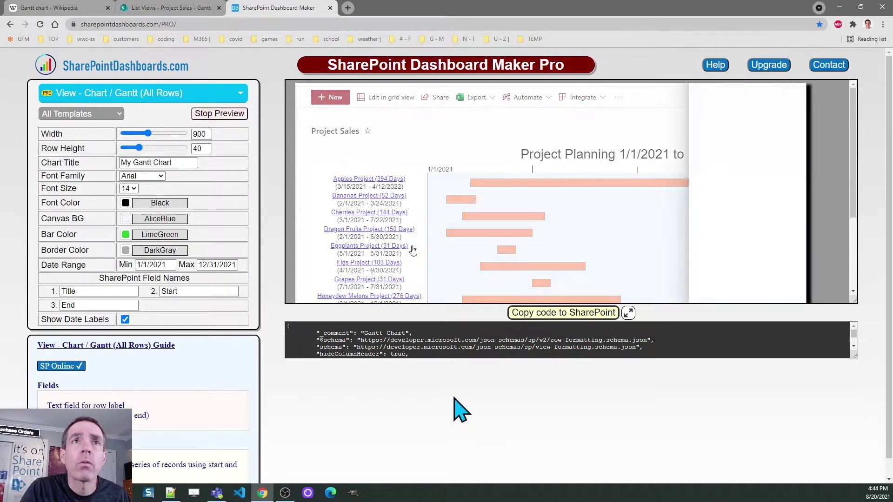
Step: Stop the animated preview and check the Start, End and Title field names
left_click(227, 115)
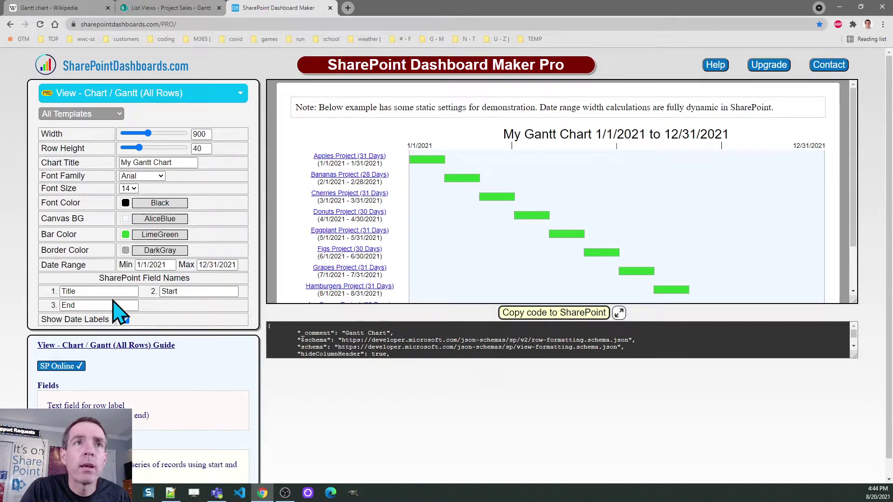
left_click(184, 291)
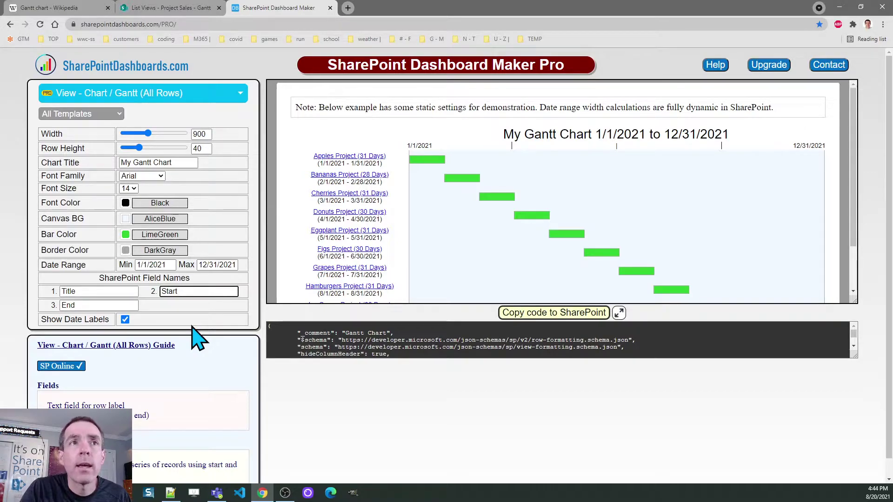
left_click(98, 304)
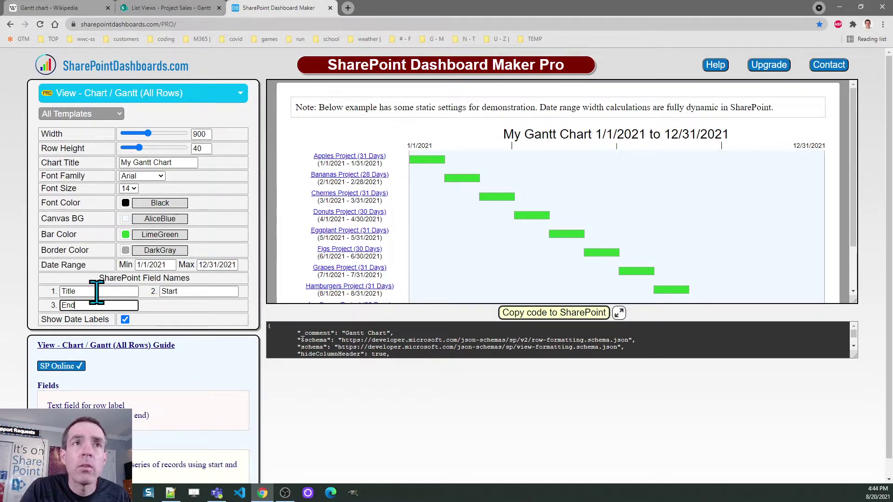
left_click(96, 291)
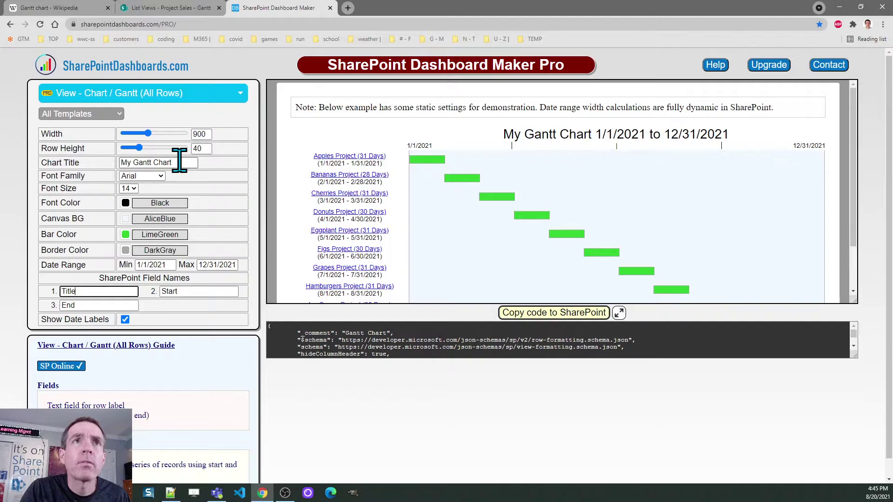
Step: Retitle the chart '2021 Project Tracking', set font size 16, and keep date labels shown
left_click_drag(183, 162, 120, 160)
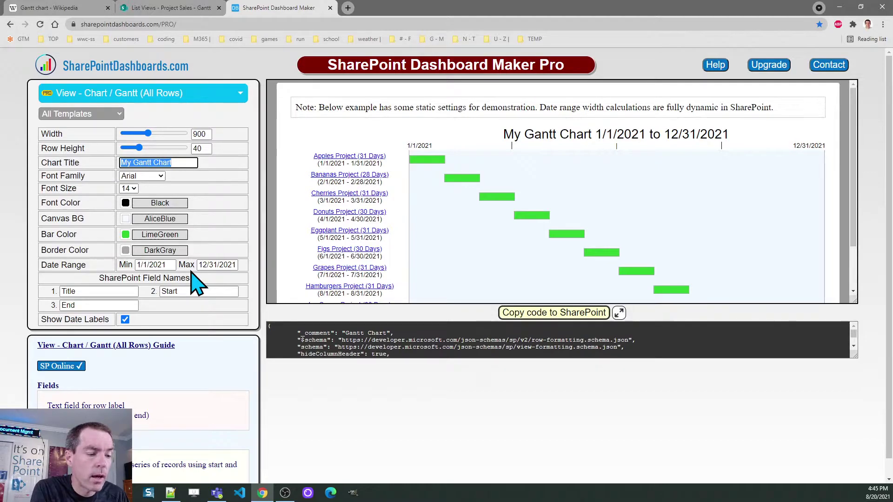
type("2021 Pr")
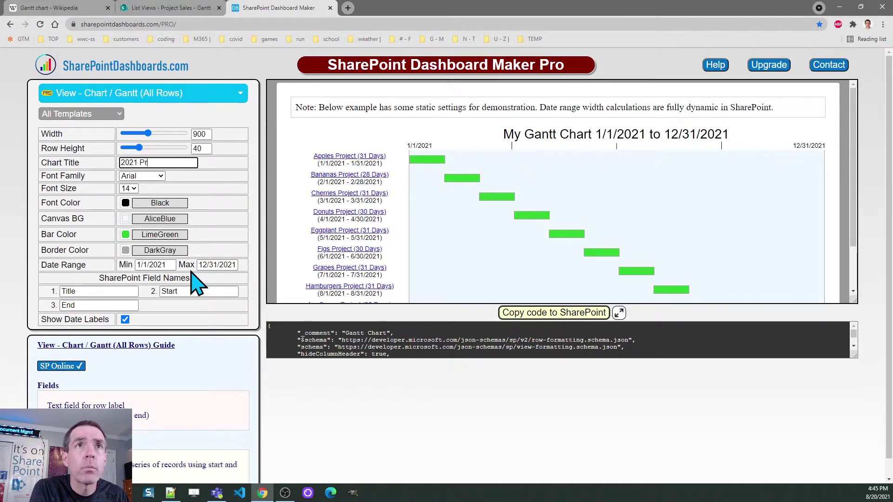
type("oject Track")
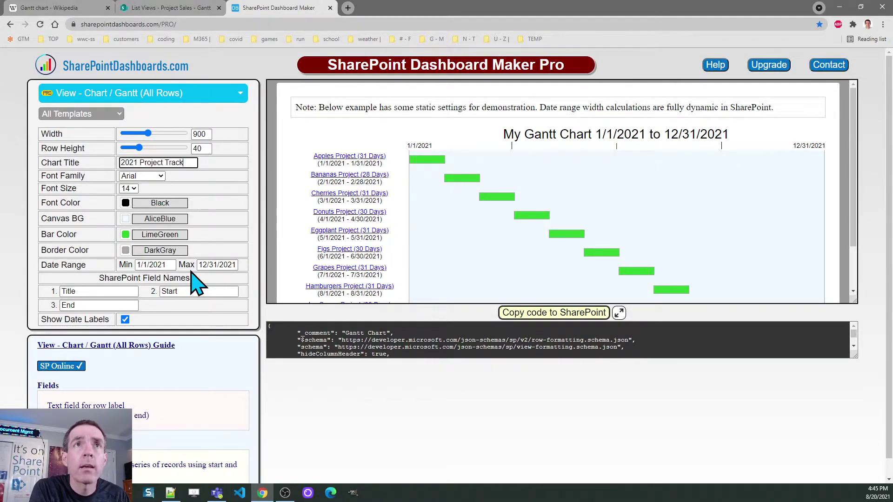
type("ing")
key("Tab")
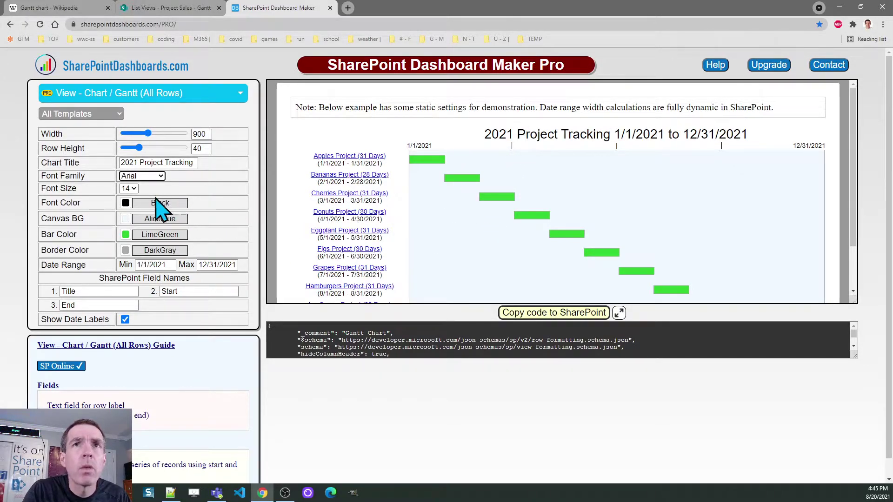
left_click(130, 189)
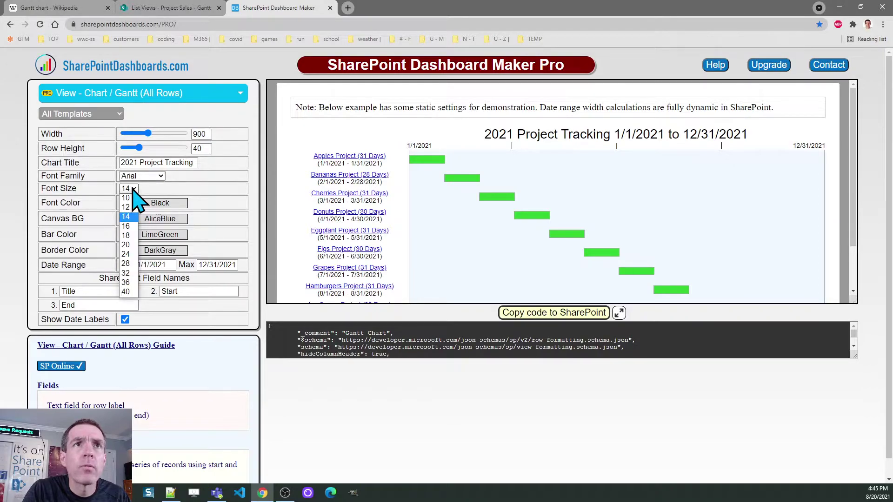
left_click(126, 226)
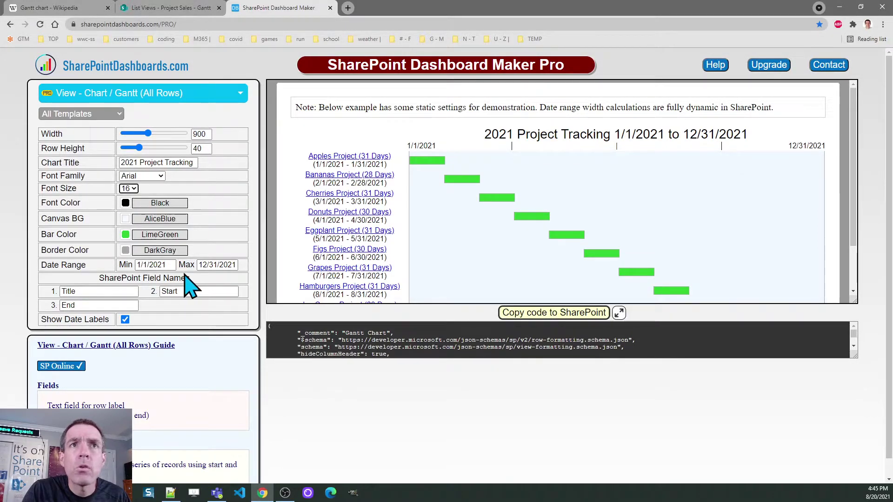
left_click(125, 319)
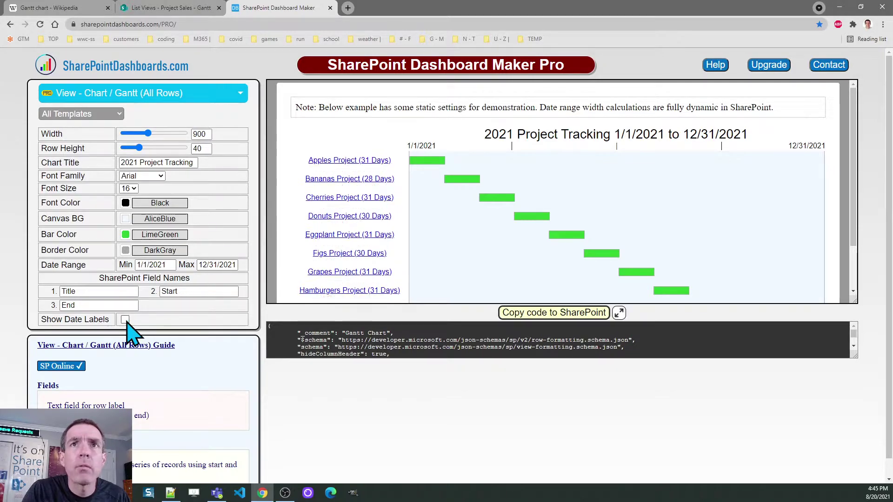
left_click(125, 319)
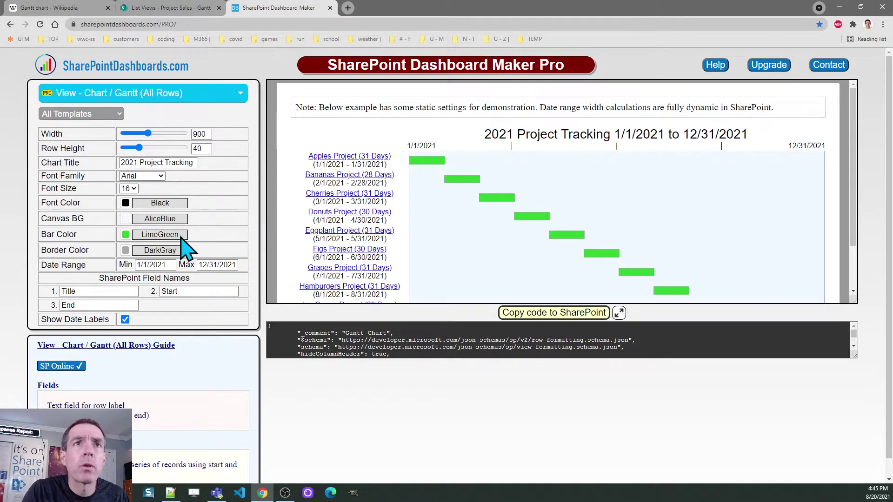
Step: Make the bars LightSalmon and set row height to 50, then back to 40
left_click(125, 234)
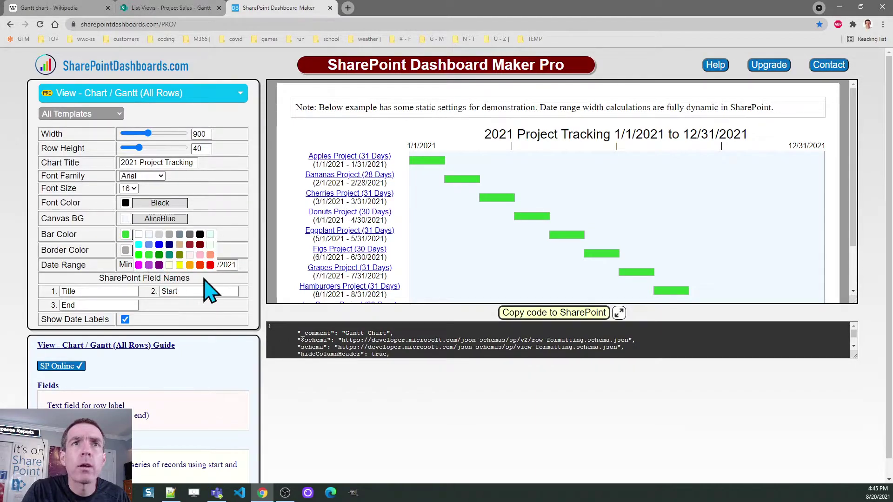
left_click(210, 255)
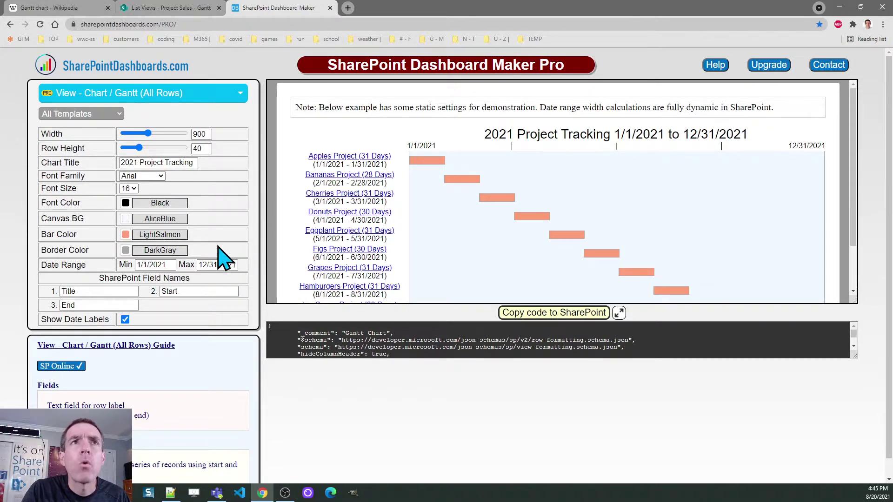
double_click(199, 148)
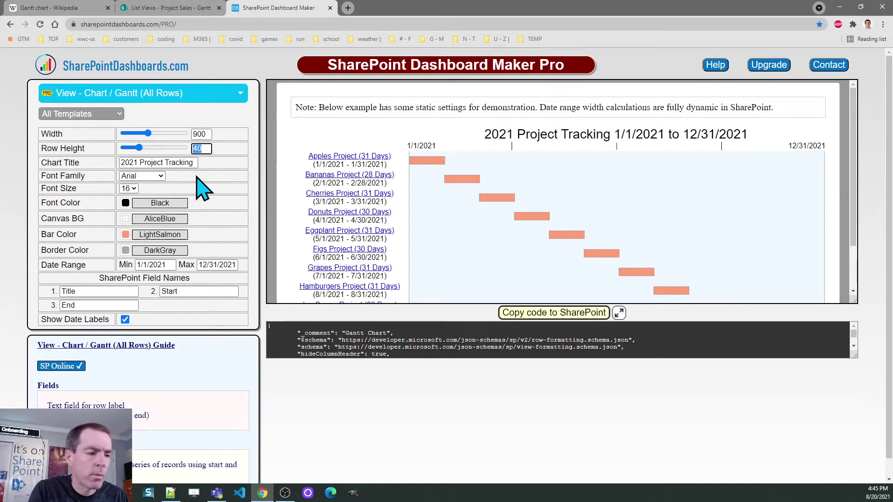
type("50")
key("Tab")
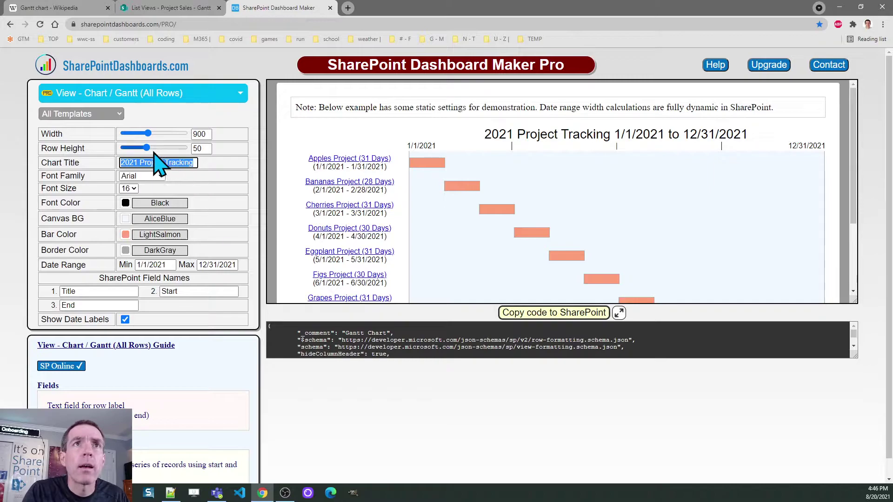
left_click_drag(147, 147, 140, 147)
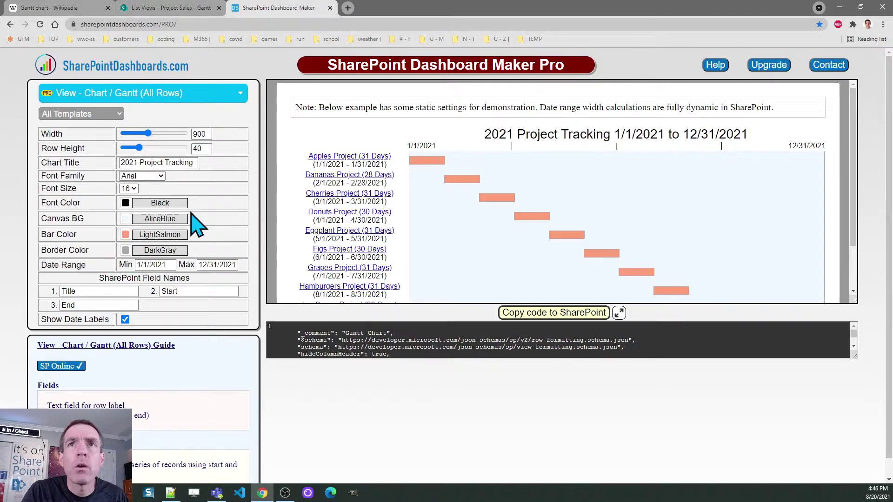
Step: Change the chart background colour, copy the Gantt code, and return to the Project Sales list
left_click(125, 218)
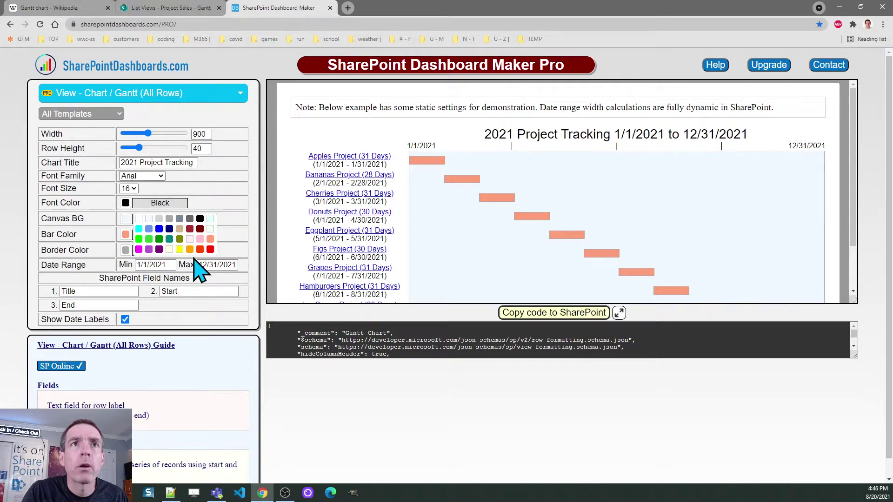
left_click(211, 229)
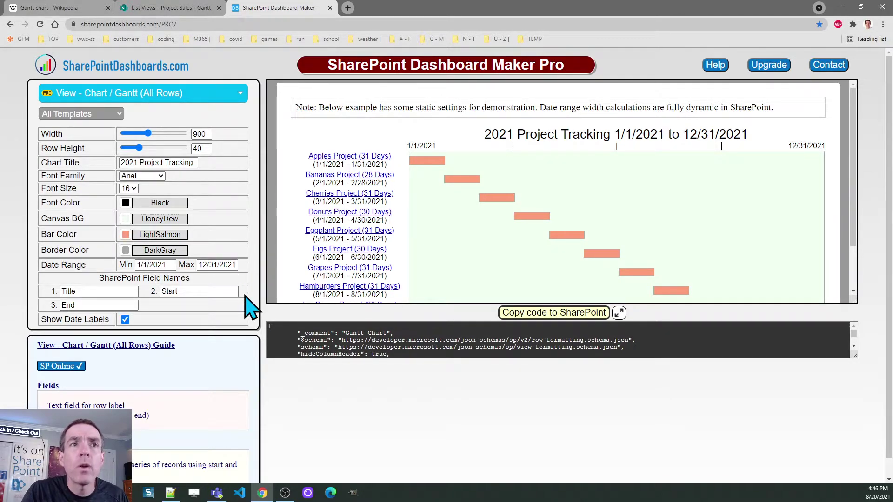
left_click(541, 315)
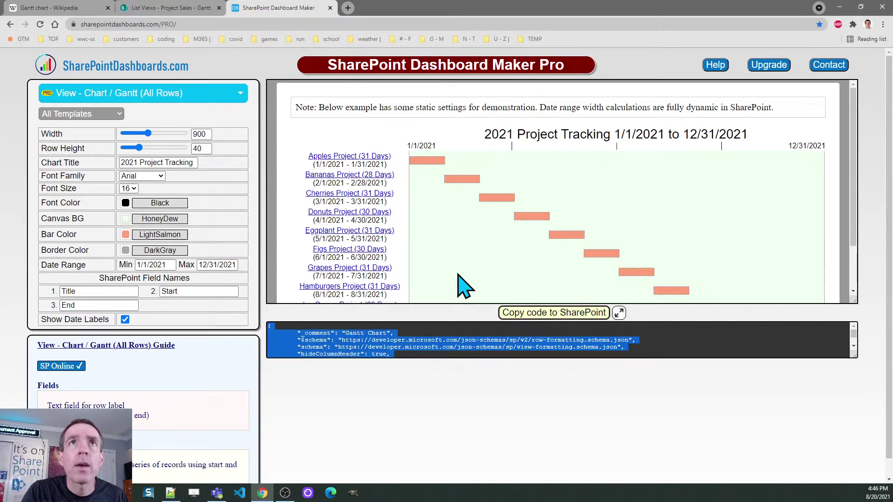
left_click(184, 10)
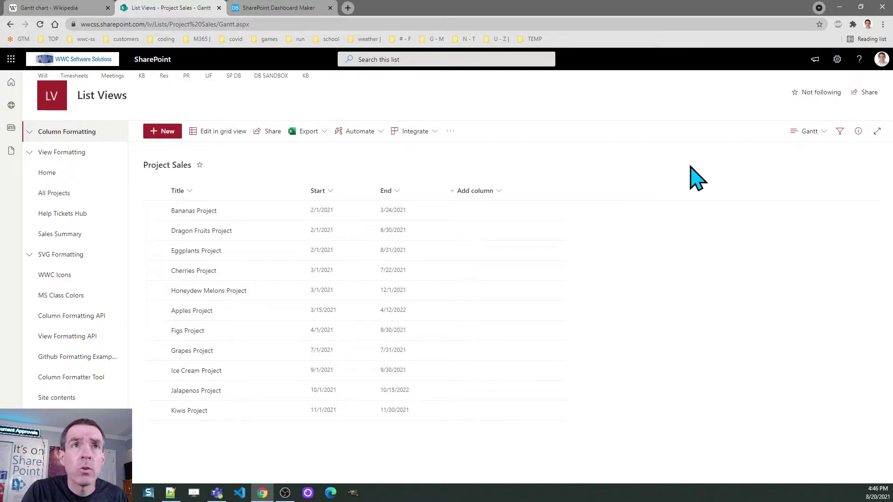
Step: Replace the current view's advanced formatting JSON with the copied Gantt code and save
left_click(823, 135)
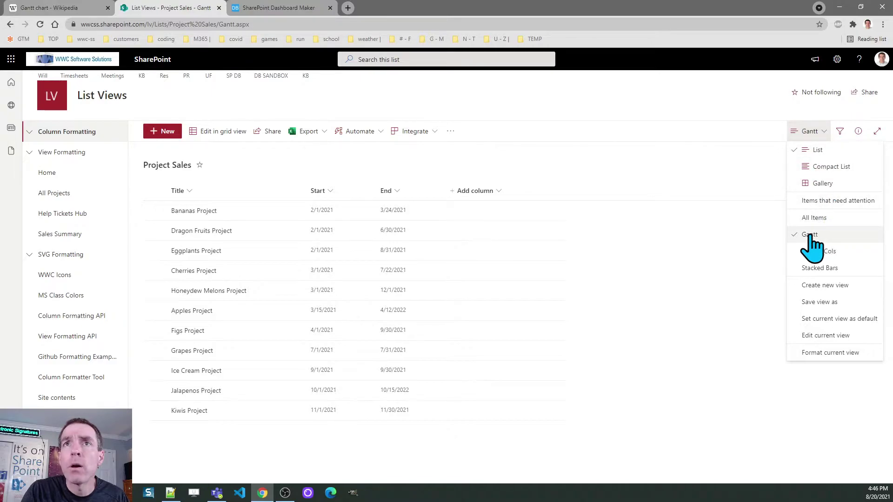
left_click(827, 353)
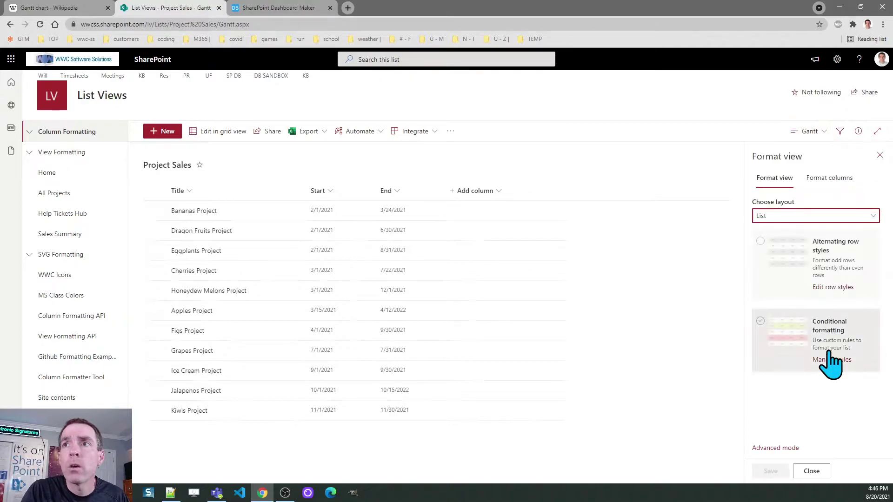
left_click(782, 447)
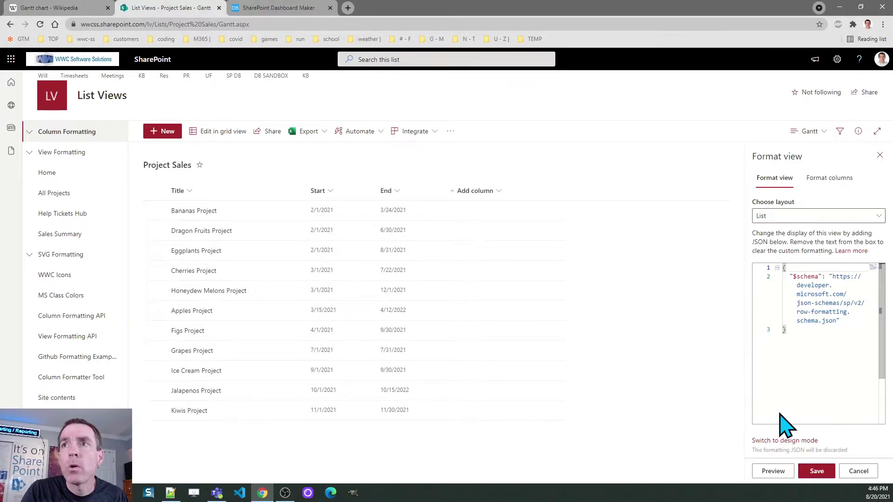
key("ctrl+a")
key("ctrl+v")
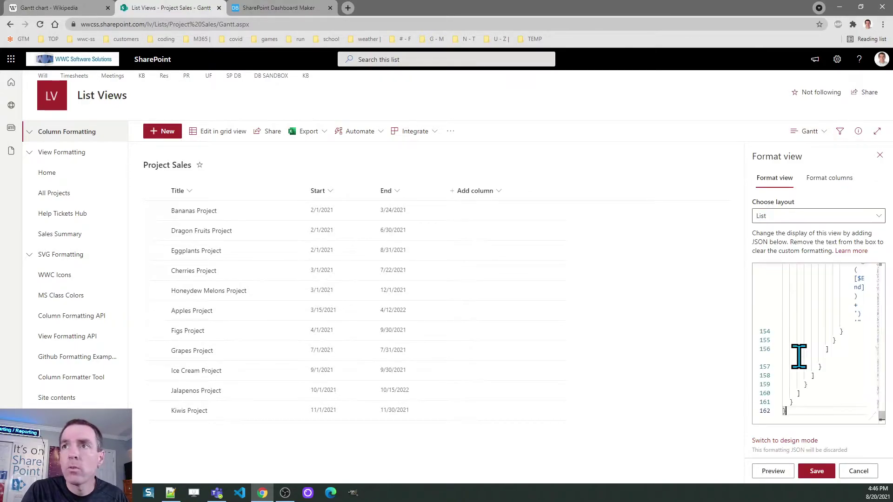
left_click(817, 471)
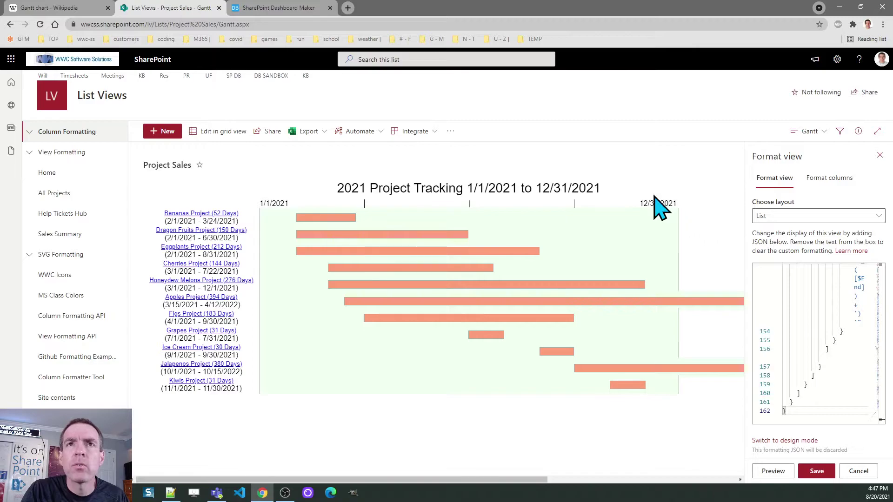
Step: Set the Date Range Max to 12/31/2022 and copy the updated Gantt code
left_click(285, 17)
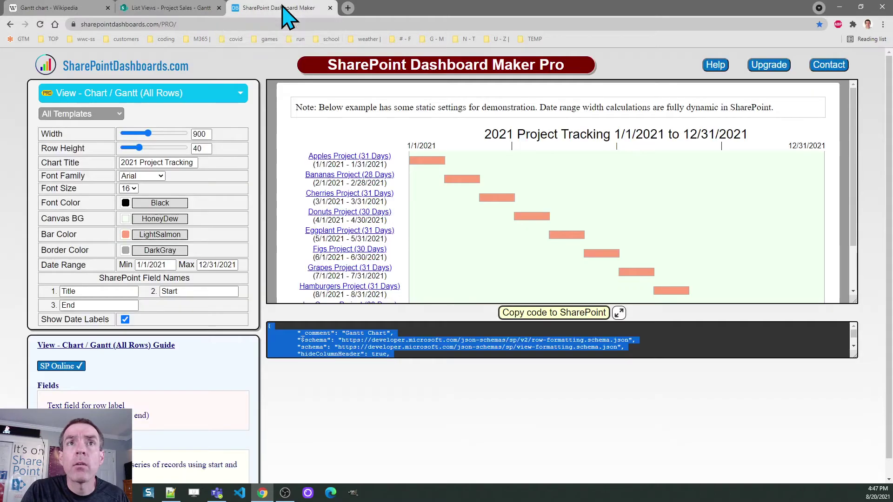
left_click(217, 264)
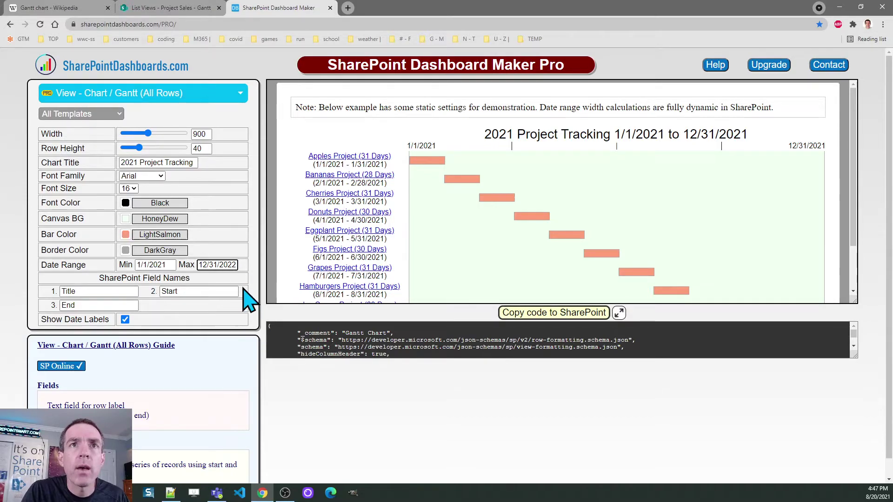
left_click(279, 392)
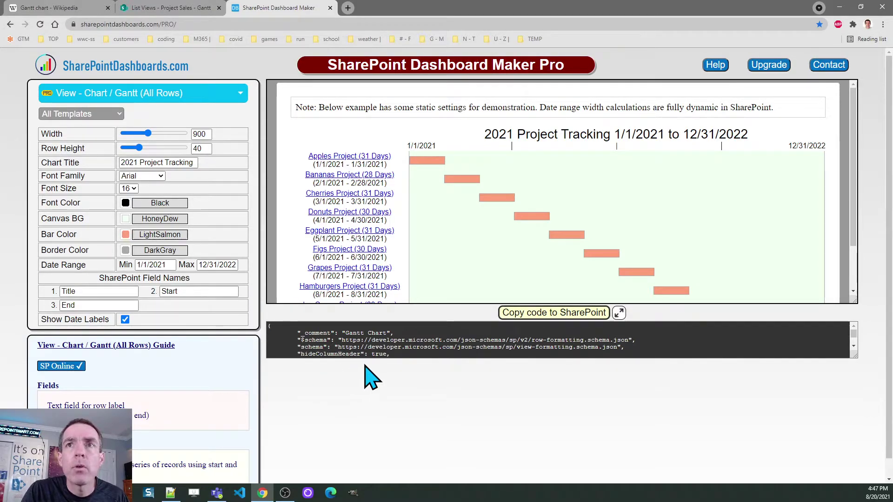
left_click(517, 317)
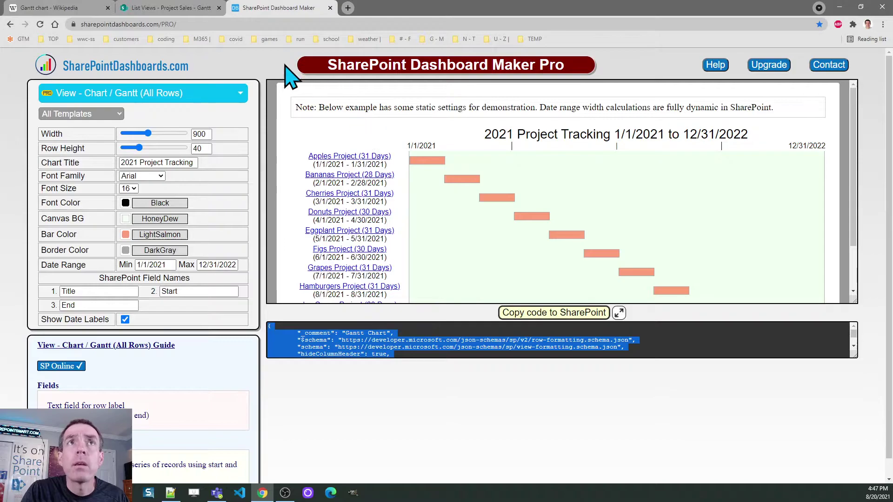
Step: Paste the updated code over the view formatting JSON, save, and close the formatting panel
left_click(198, 8)
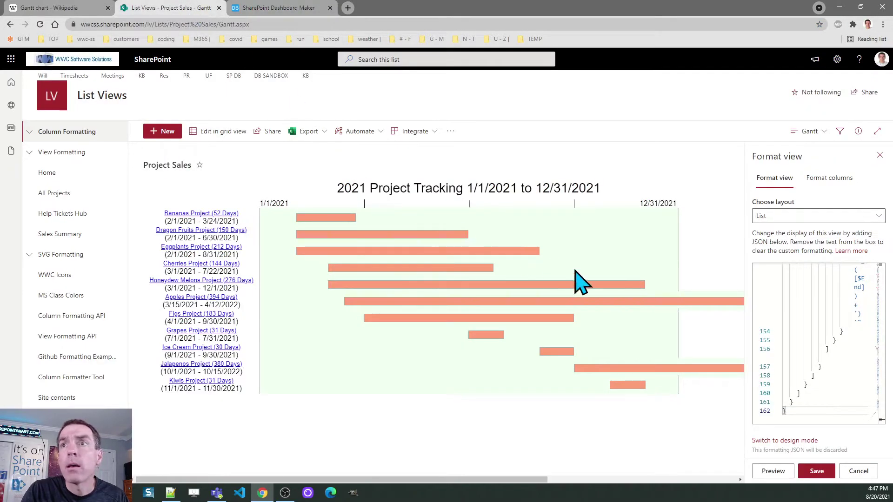
left_click(792, 288)
key("ctrl+a")
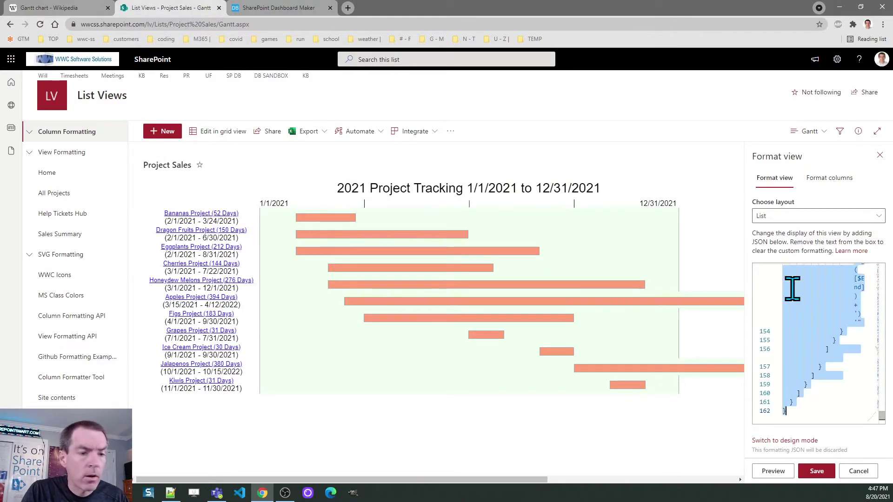
key("ctrl+v")
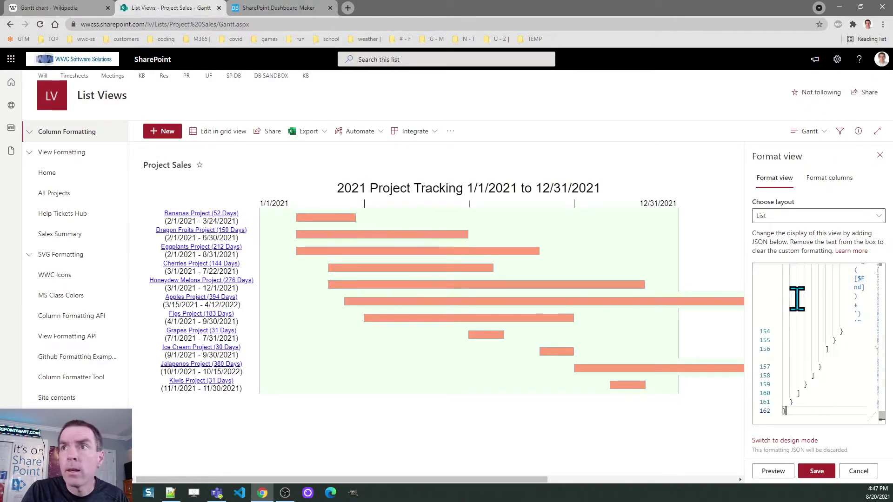
left_click(809, 471)
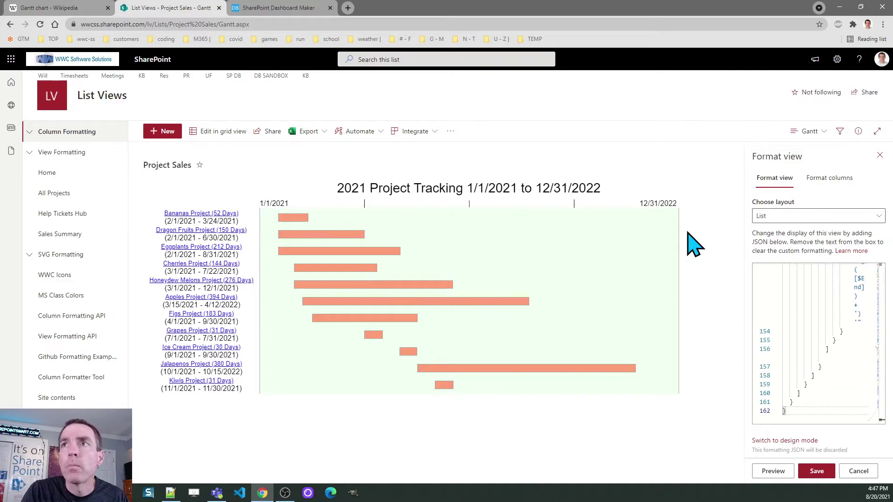
left_click(878, 156)
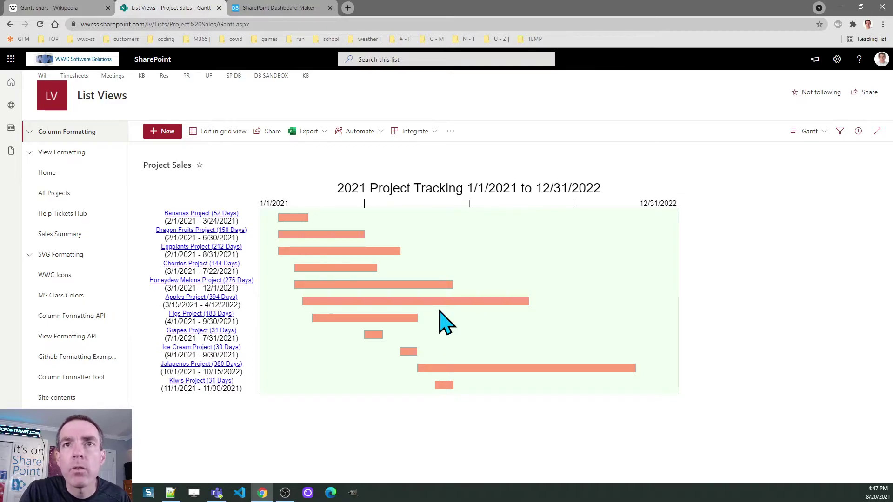
mouse_move(320, 317)
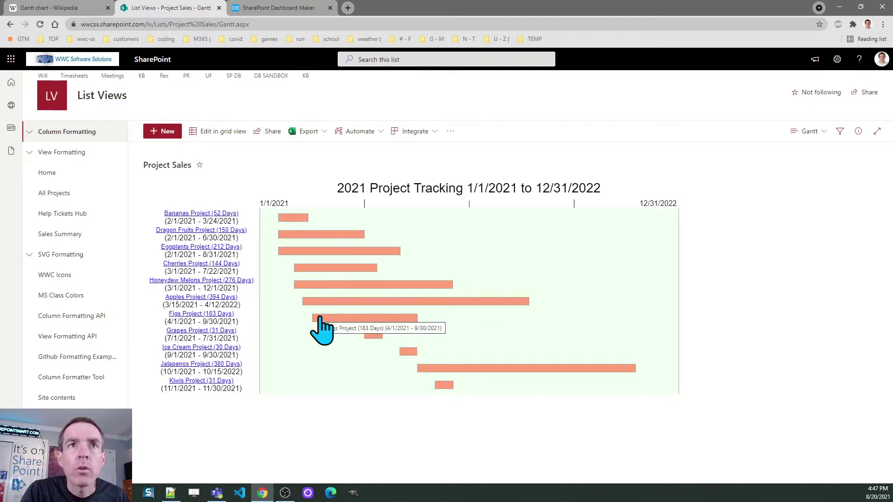
Step: Change the Apples Project end date to 12/22/2021, then close the item details
left_click(223, 298)
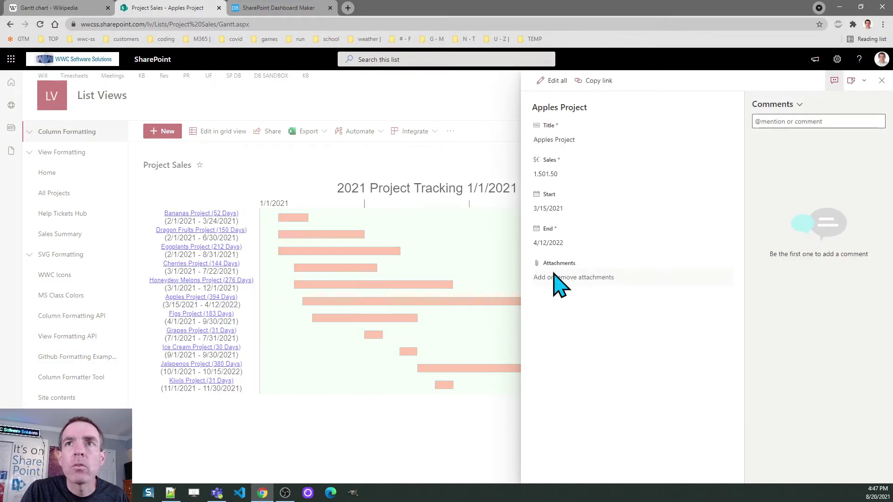
left_click(583, 242)
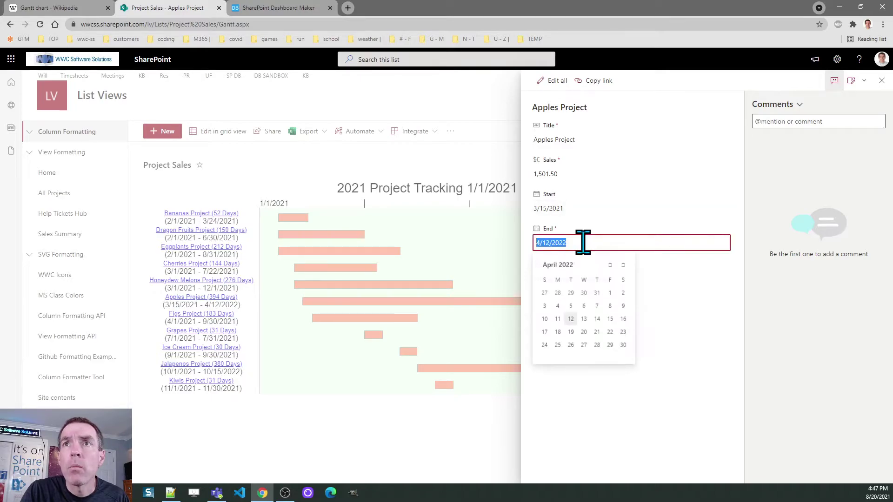
left_click(623, 265)
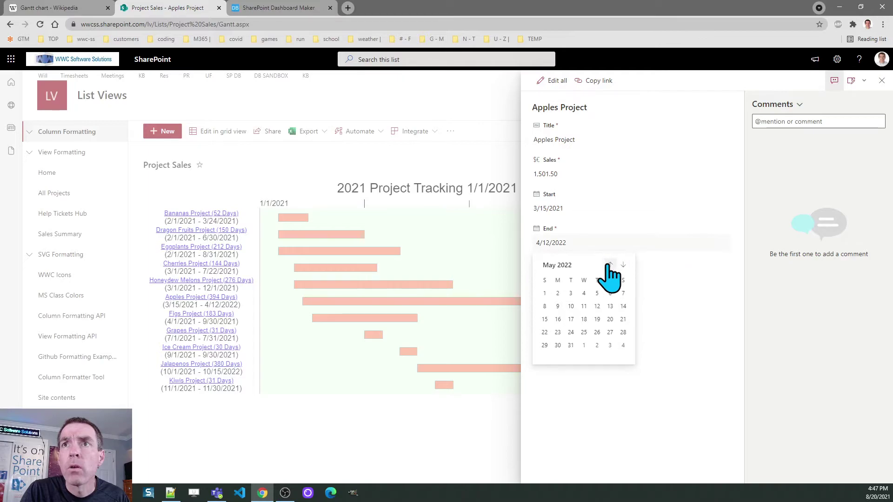
left_click(609, 265)
left_click(610, 265)
left_click(609, 265)
left_click(609, 265)
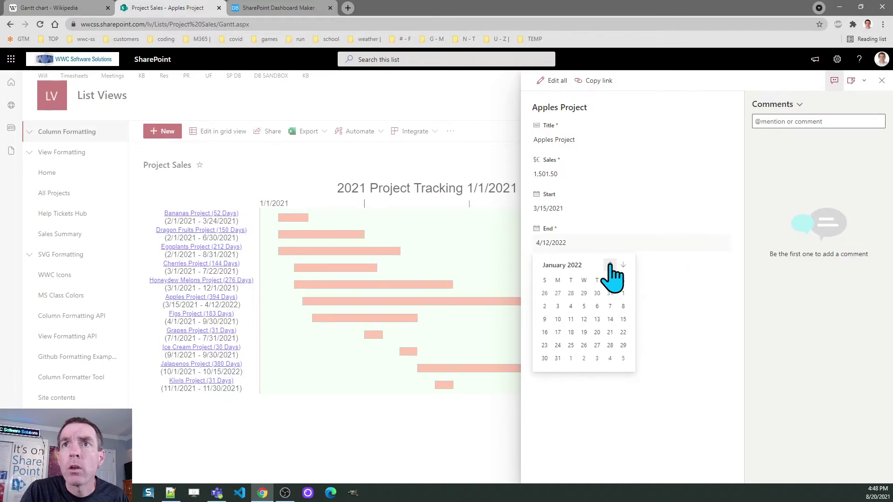
left_click(610, 265)
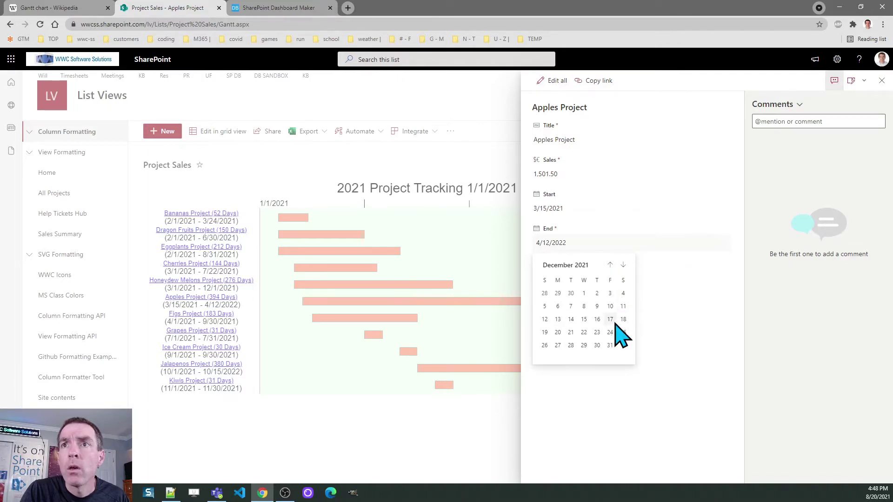
left_click(583, 332)
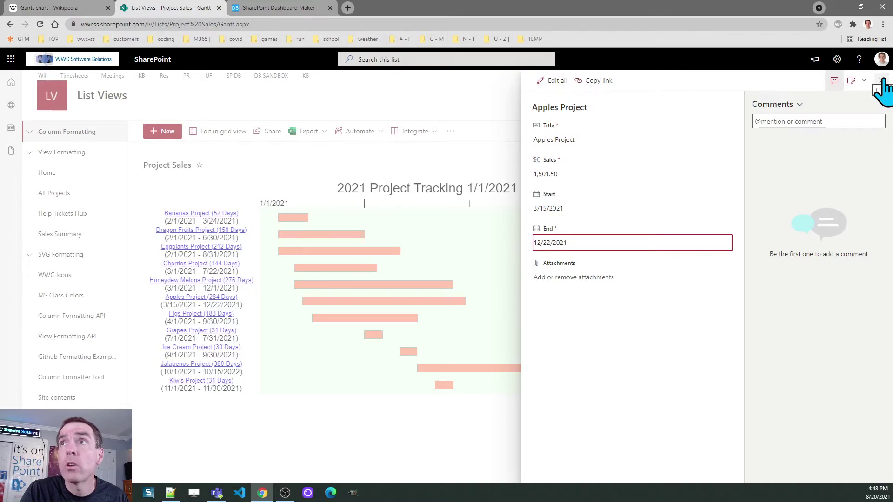
left_click(882, 81)
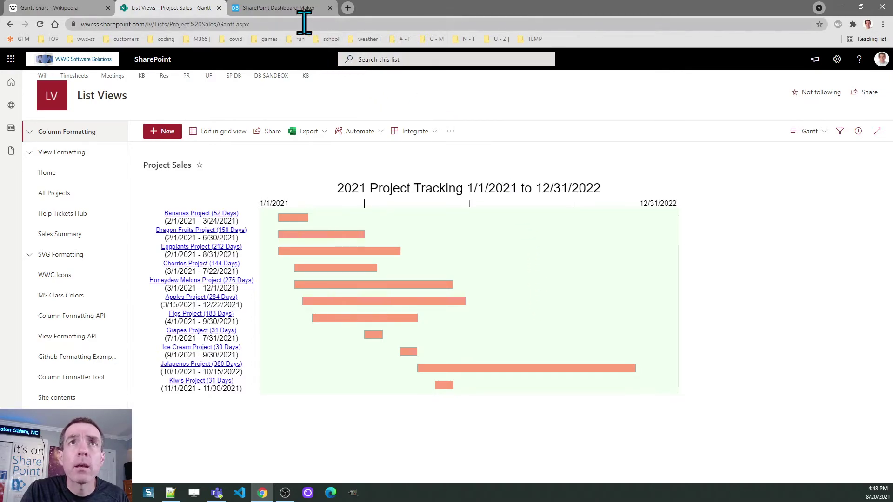
Step: Set the canvas background to CornflowerBlue, copy the code, and return to the SharePoint list
left_click(292, 8)
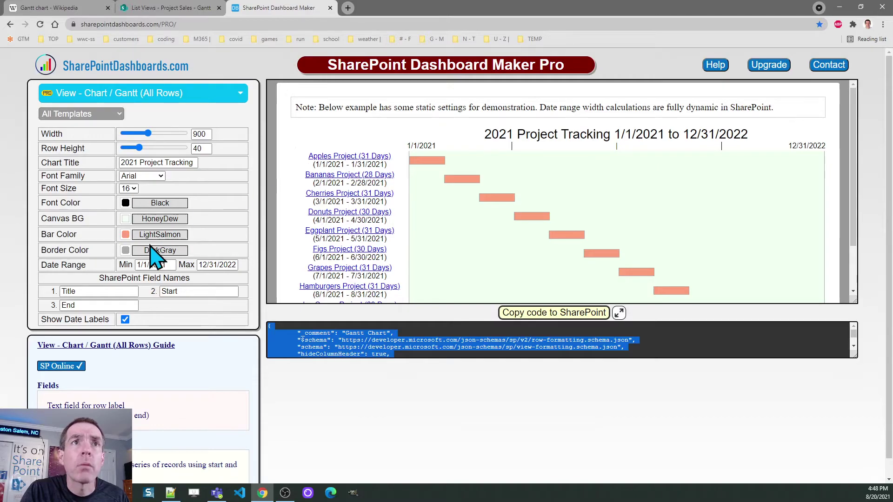
left_click(125, 220)
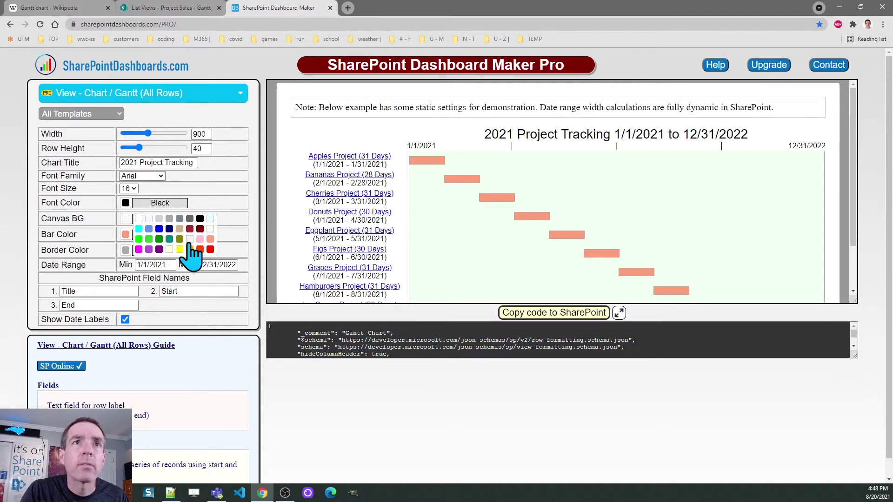
left_click(149, 229)
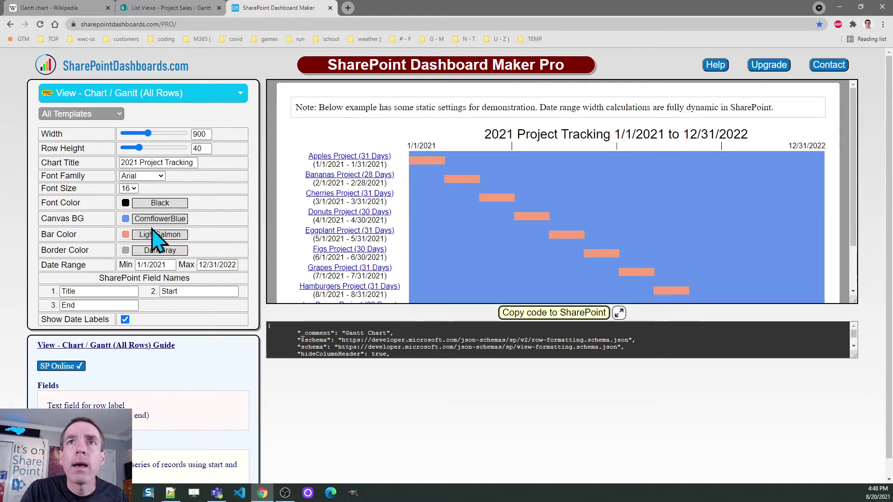
left_click(539, 314)
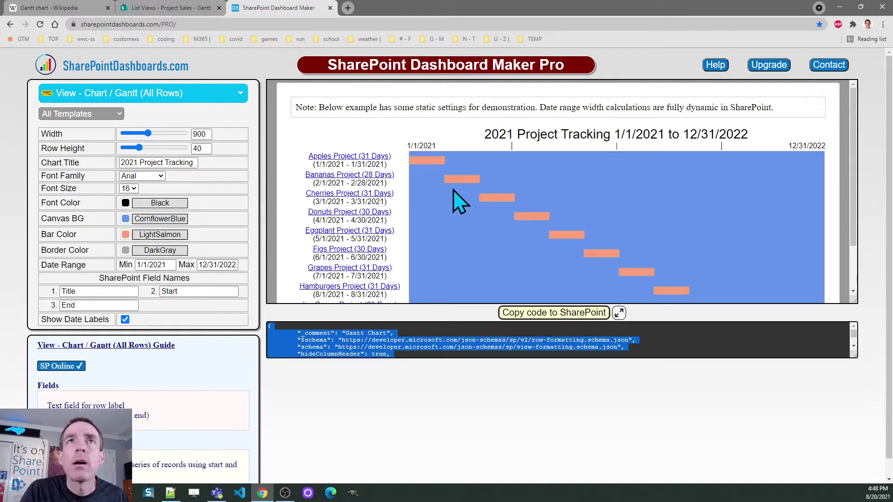
left_click(189, 7)
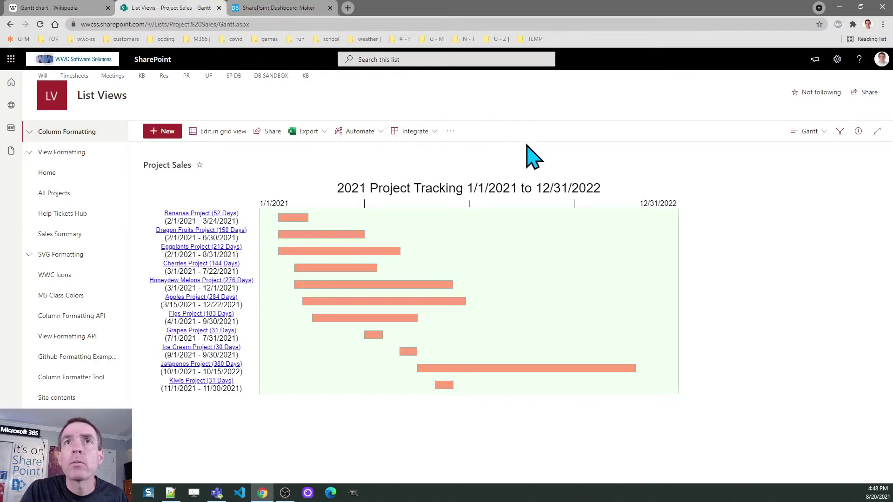
Step: Replace the Project Sales view's formatting JSON with the new cornflower-blue Gantt code and save it
left_click(809, 135)
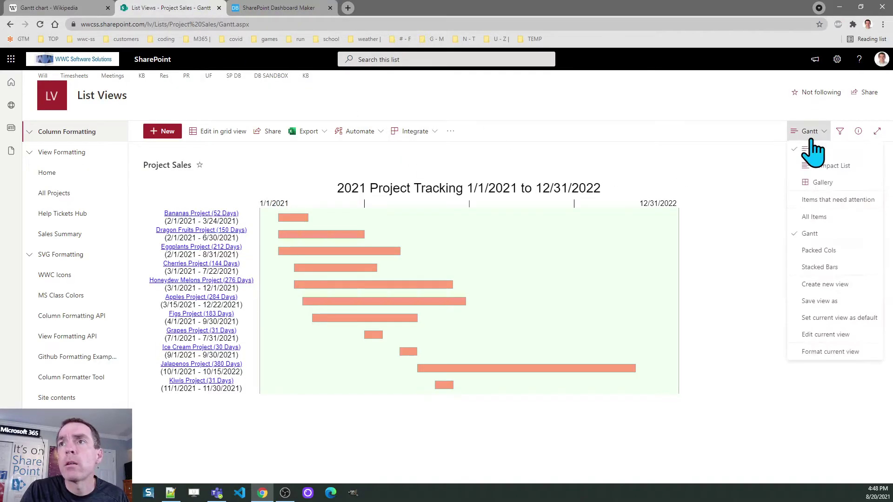
left_click(831, 354)
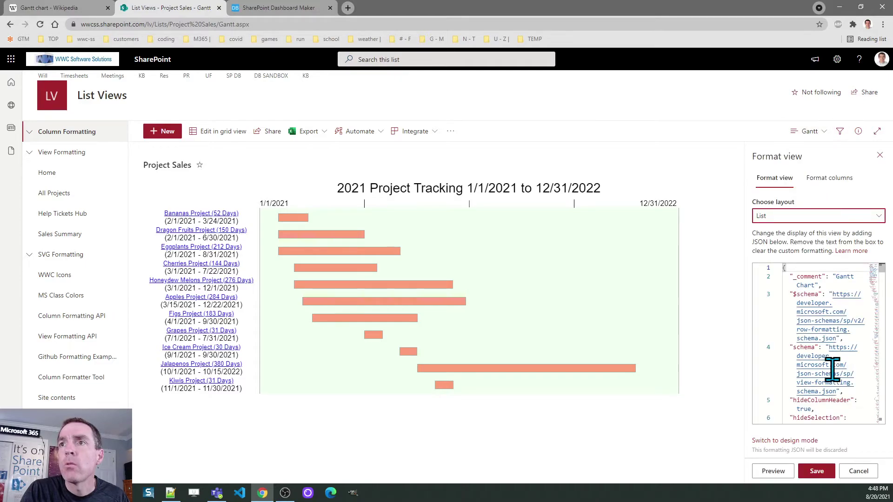
key("ctrl+a")
key("ctrl+v")
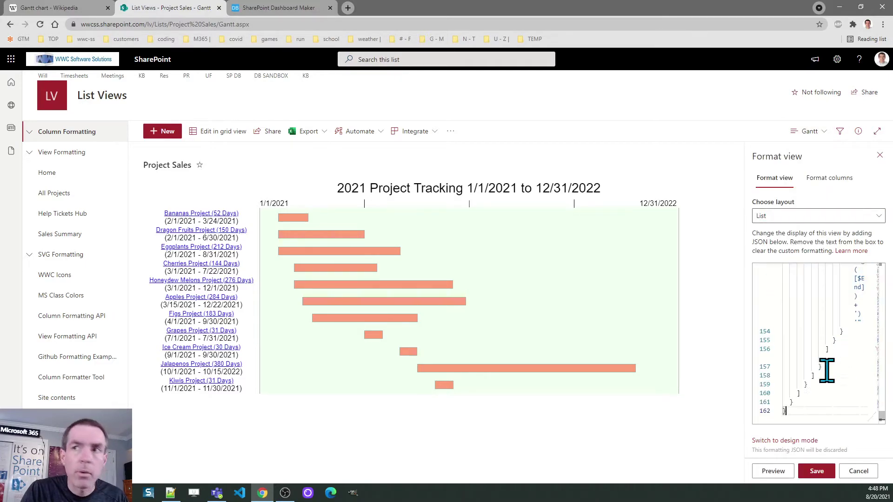
left_click(818, 472)
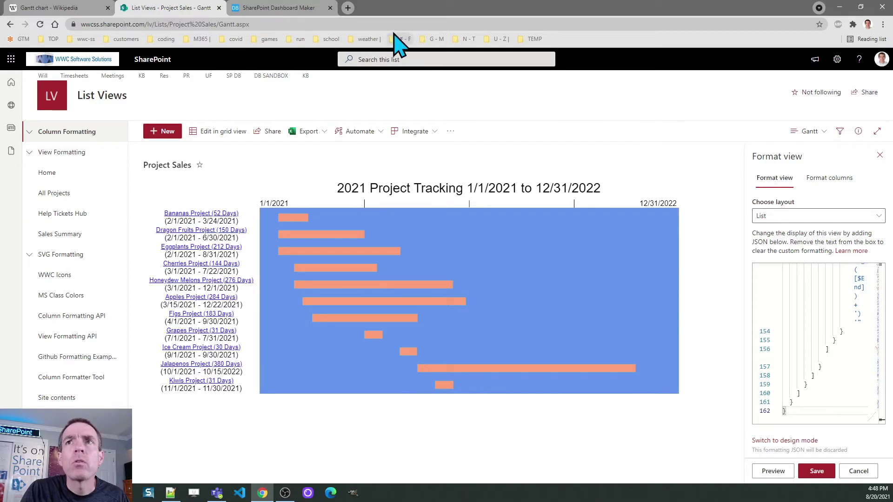
Step: In Dashboard Maker, change the Gantt chart width from 900 to 1200 and copy the updated code
left_click(289, 8)
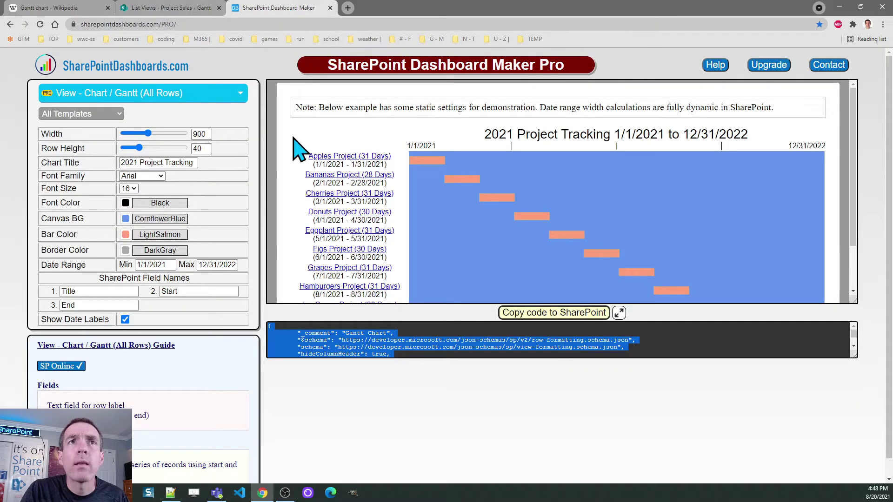
left_click(208, 135)
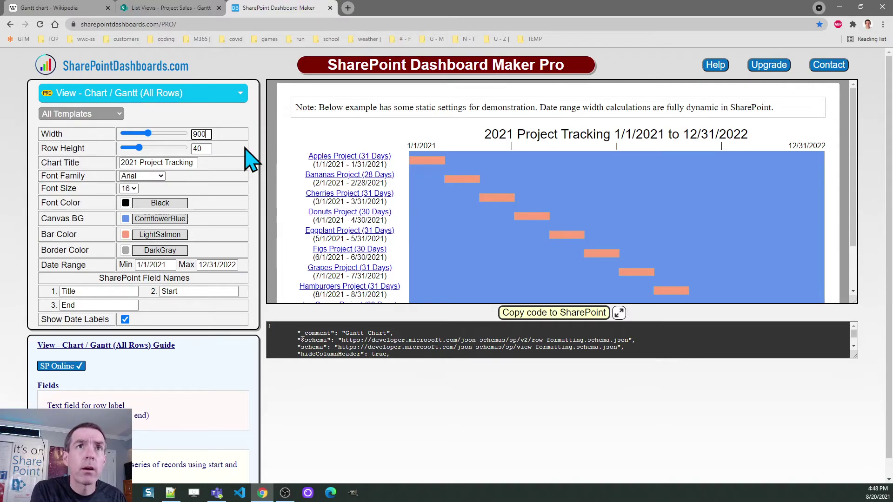
key("BackSpace")
key("BackSpace")
key("BackSpace")
type("1200")
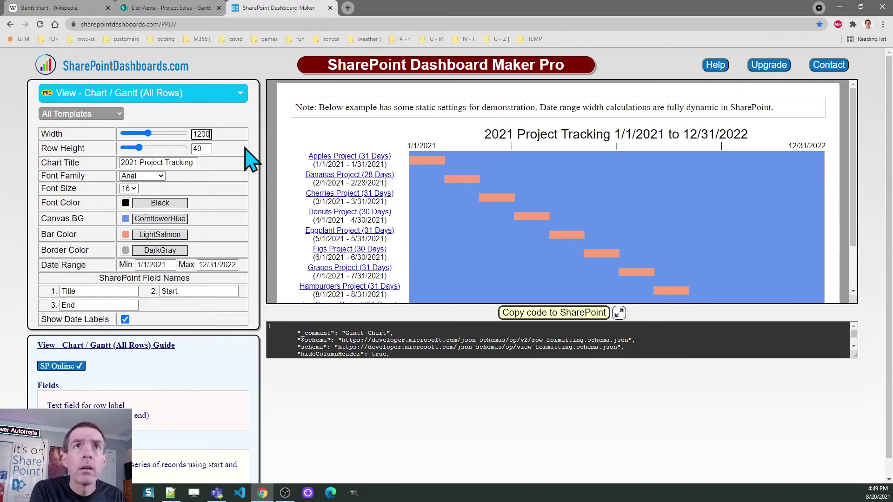
key("Tab")
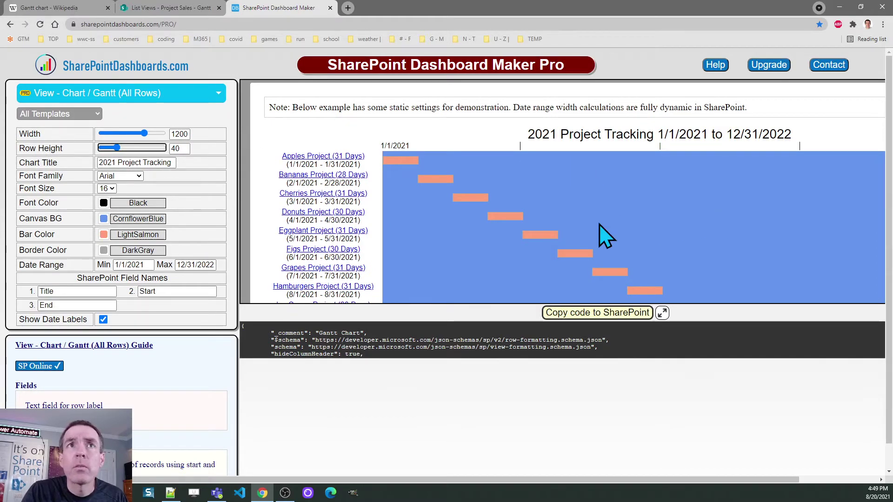
left_click(580, 317)
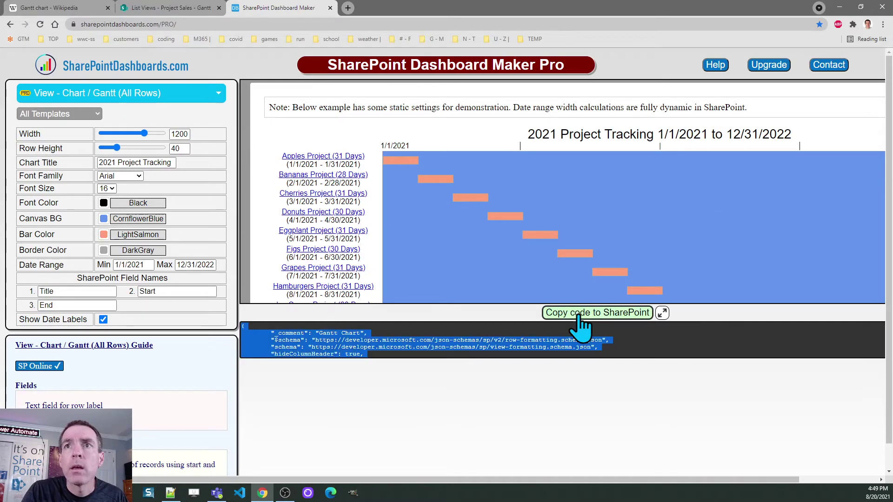
Step: Replace the view formatting with the 1200-wide Gantt code, save it, and close the formatting panel
left_click(178, 7)
left_click(805, 289)
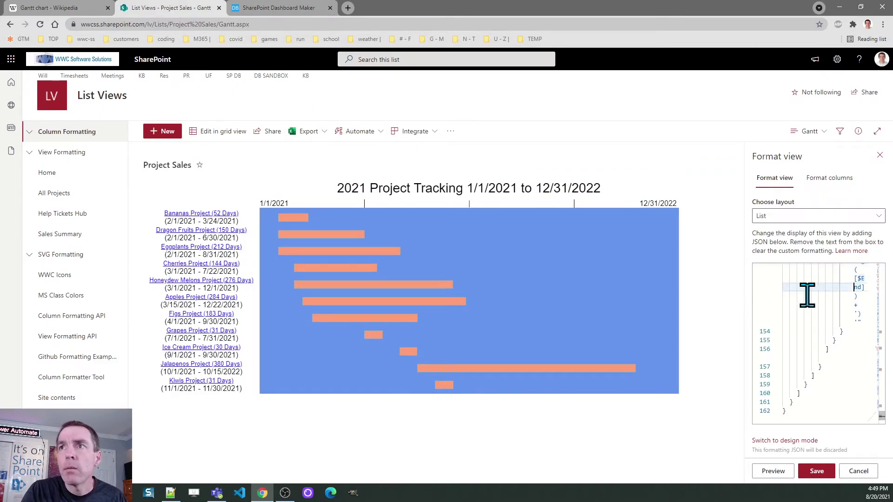
left_click_drag(806, 295, 813, 301)
key("ctrl+a")
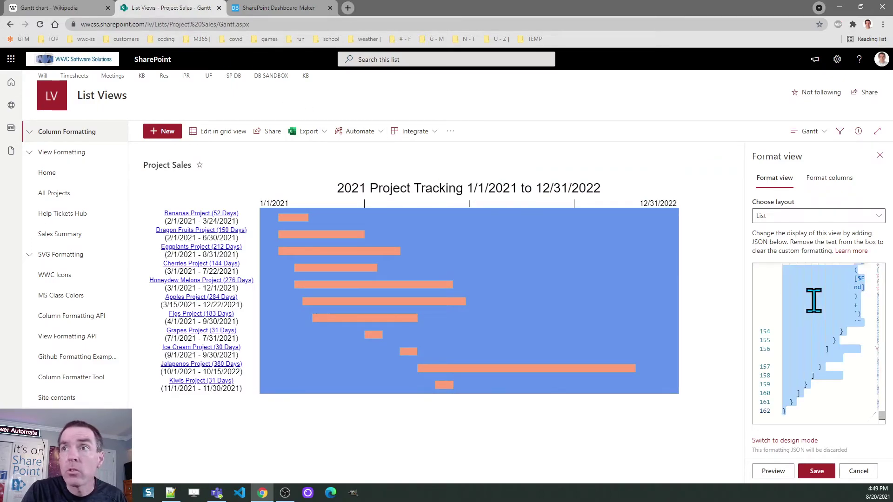
left_click(813, 301)
left_click(817, 471)
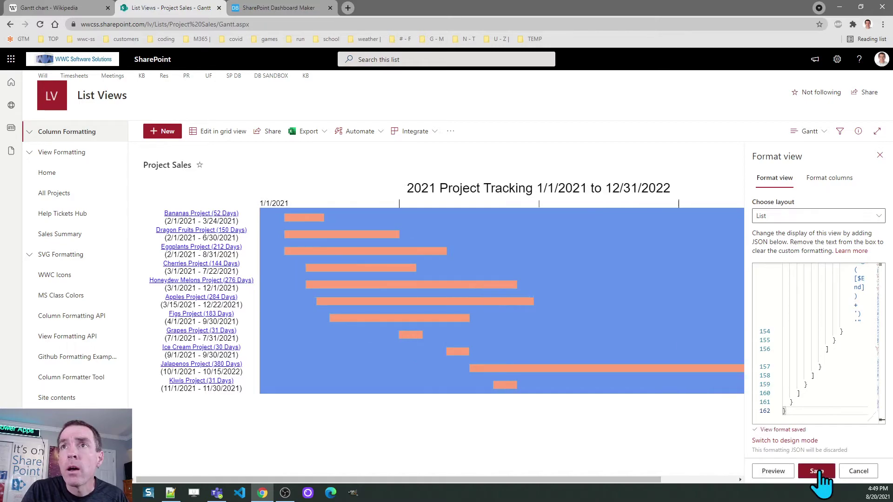
left_click(879, 155)
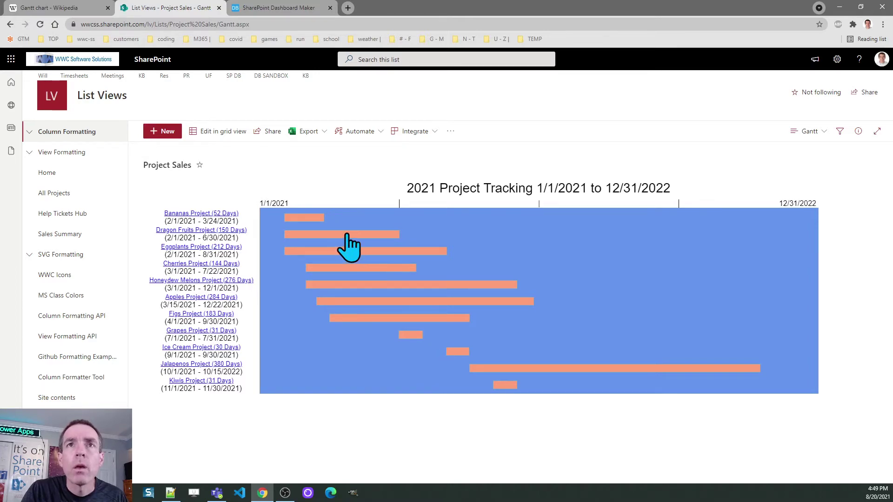
mouse_move(349, 246)
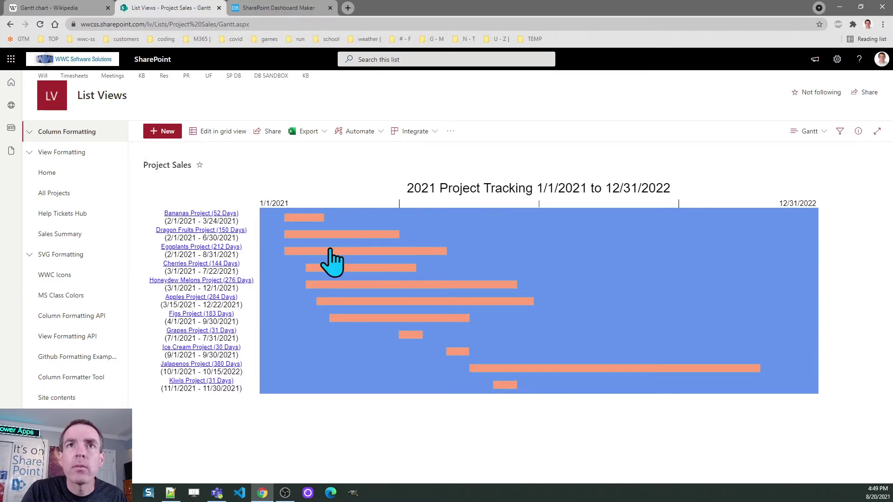